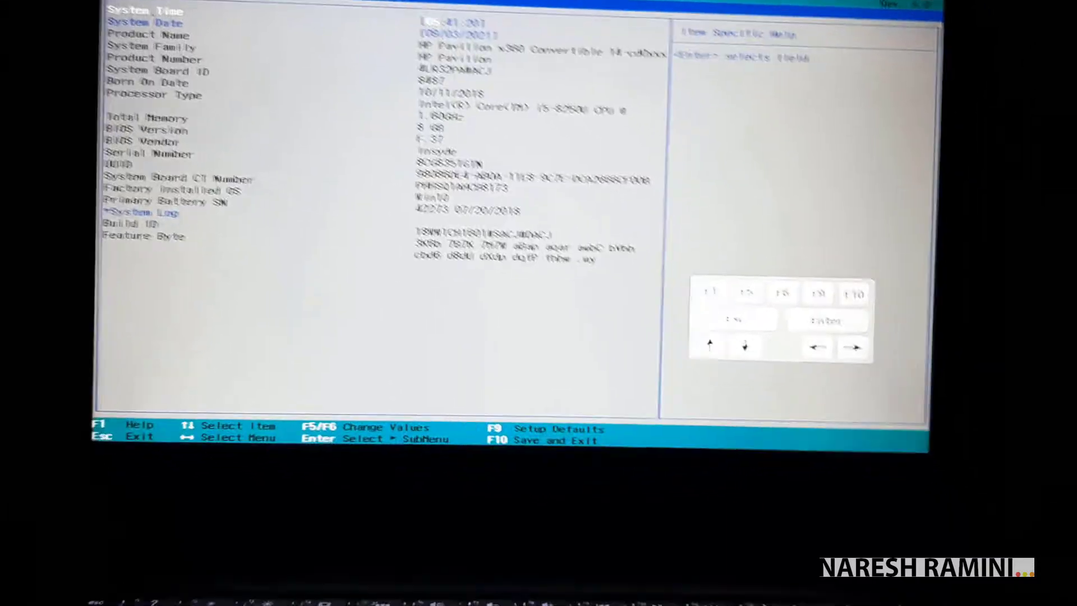
Step: Move from the Main tab to the Security settings page
key(Right)
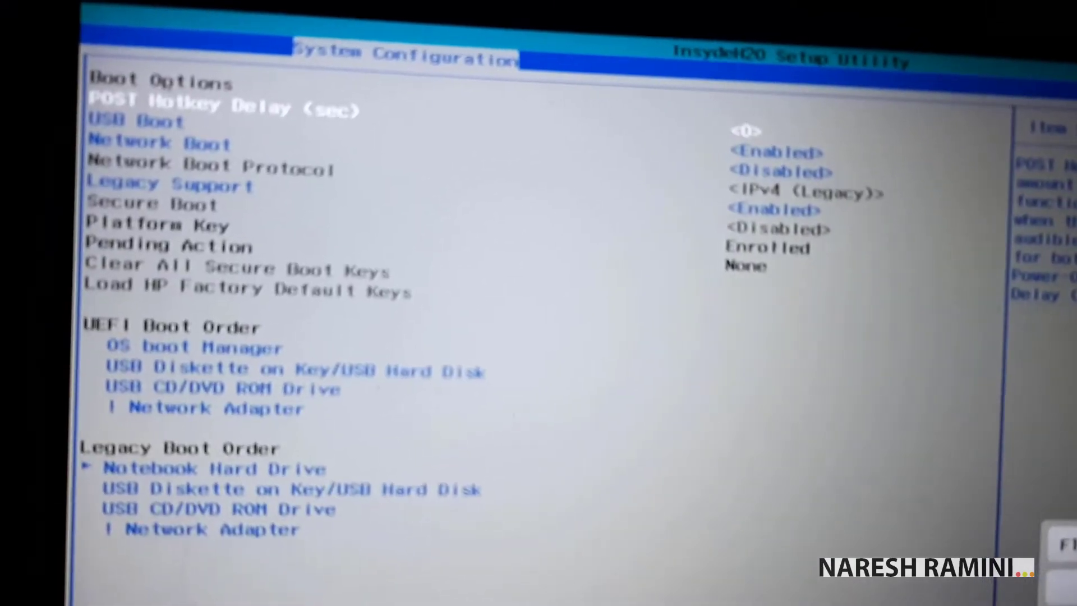
Step: Move down to the USB Boot entry in Boot Options, confirming it is Enabled
key(Down)
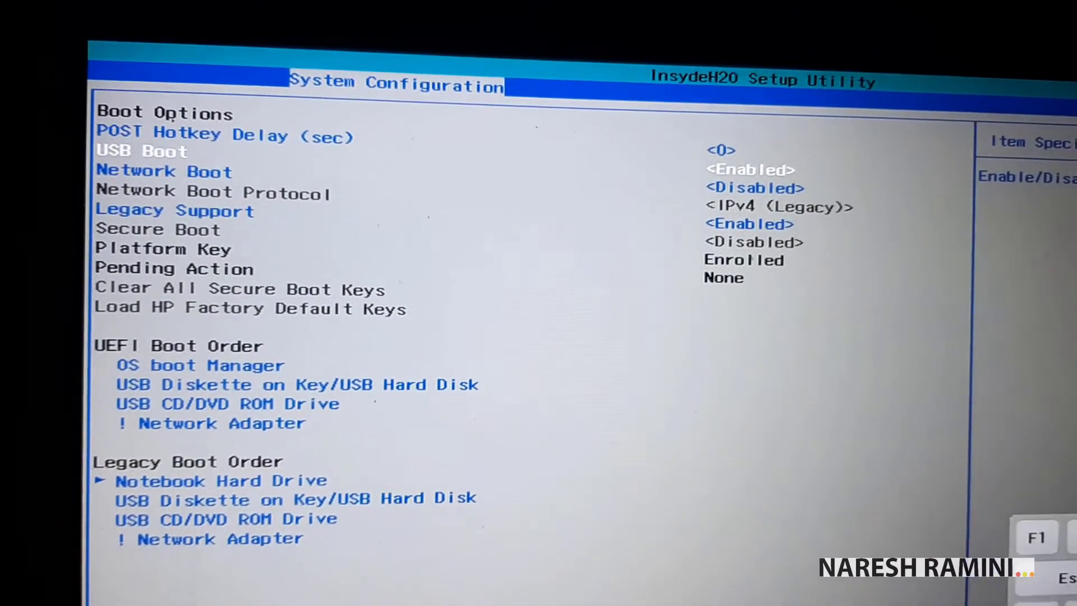
Step: Use F10 to bring up the Exit Saving Changes confirmation
key(F10)
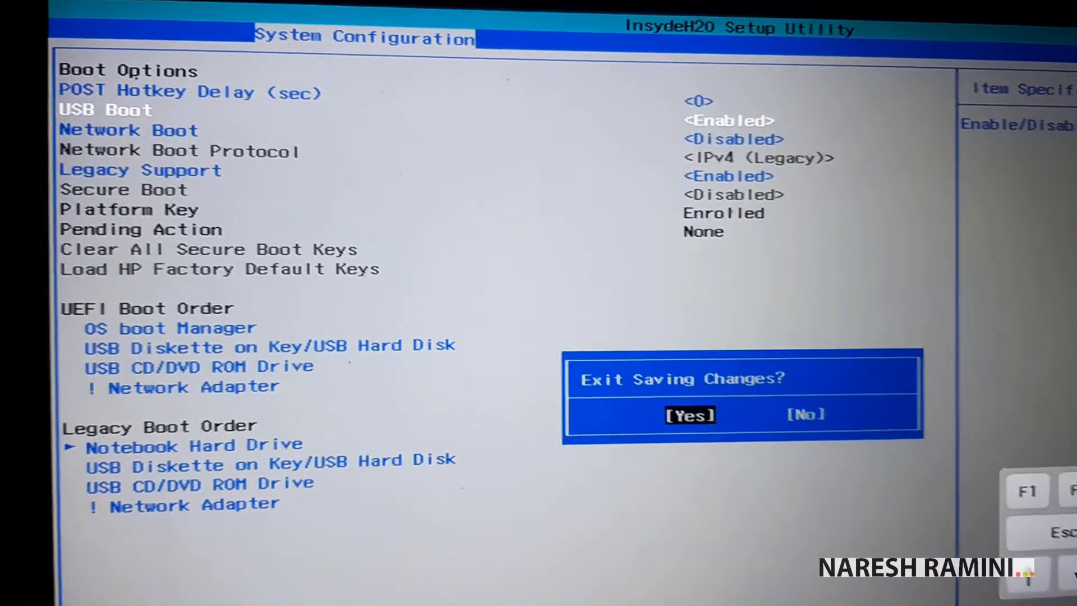